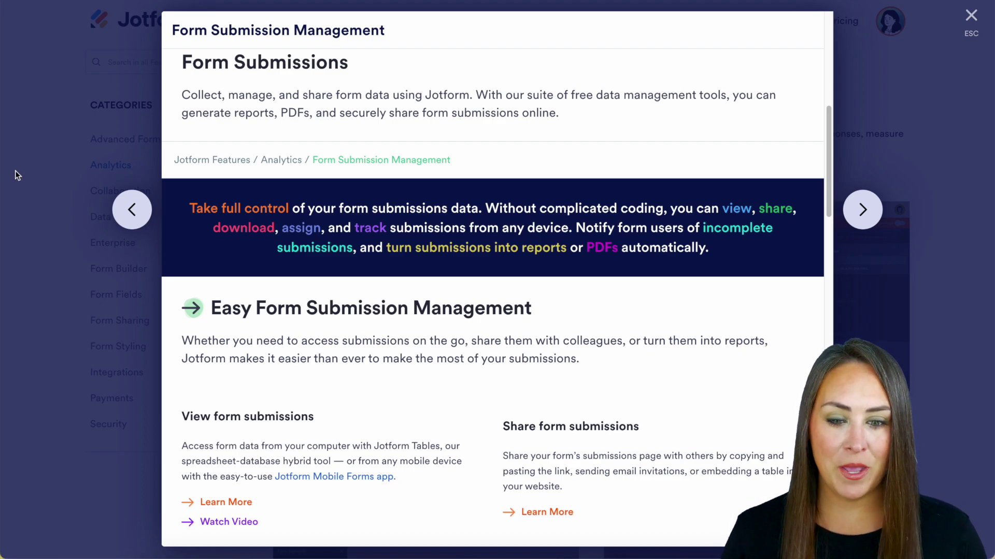
Scroll down through the Form Submission Management feature overview.
{"action": "scroll", "coordinate": [344, 358], "scroll_direction": "down", "scroll_amount": 8}
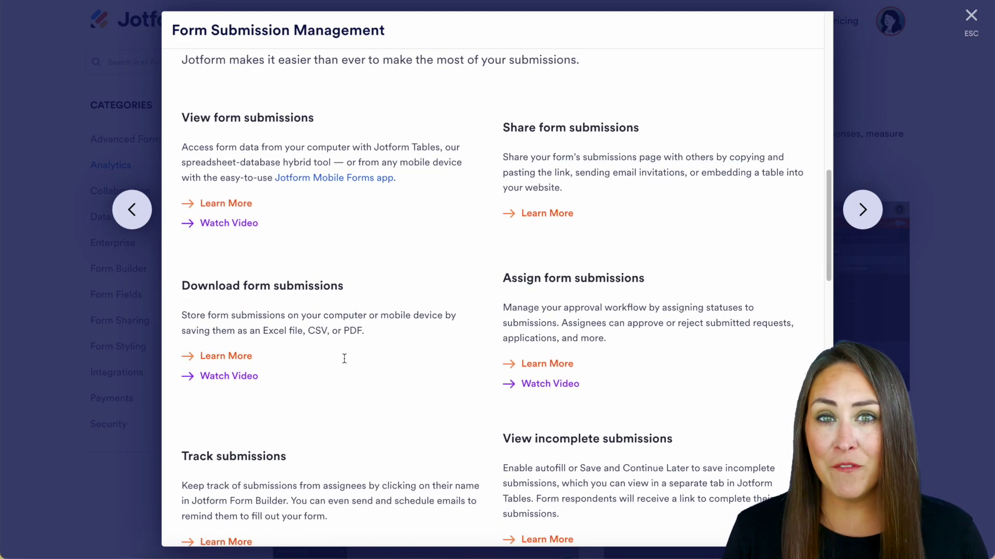
{"action": "scroll", "coordinate": [344, 358], "scroll_direction": "down", "scroll_amount": 10}
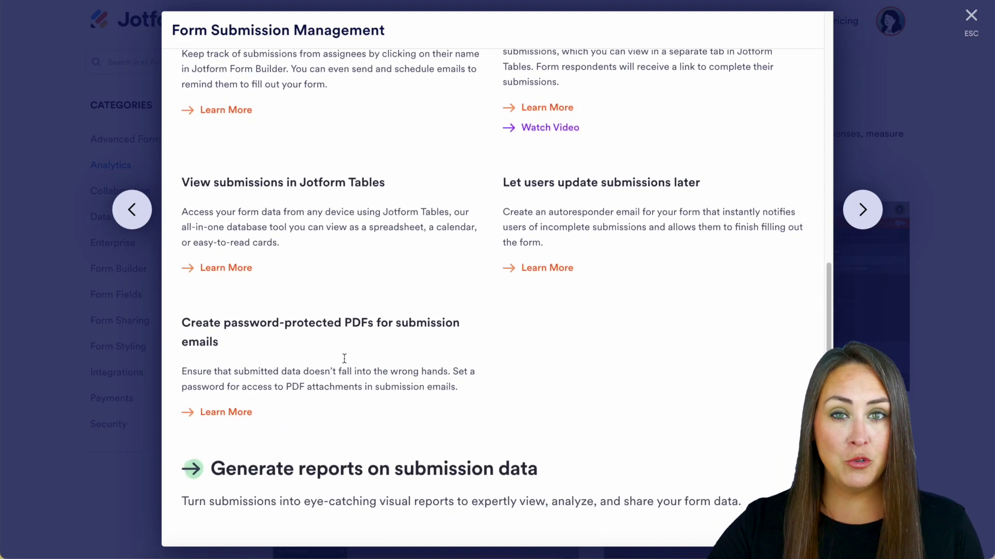
{"action": "scroll", "coordinate": [344, 359], "scroll_direction": "down", "scroll_amount": 3}
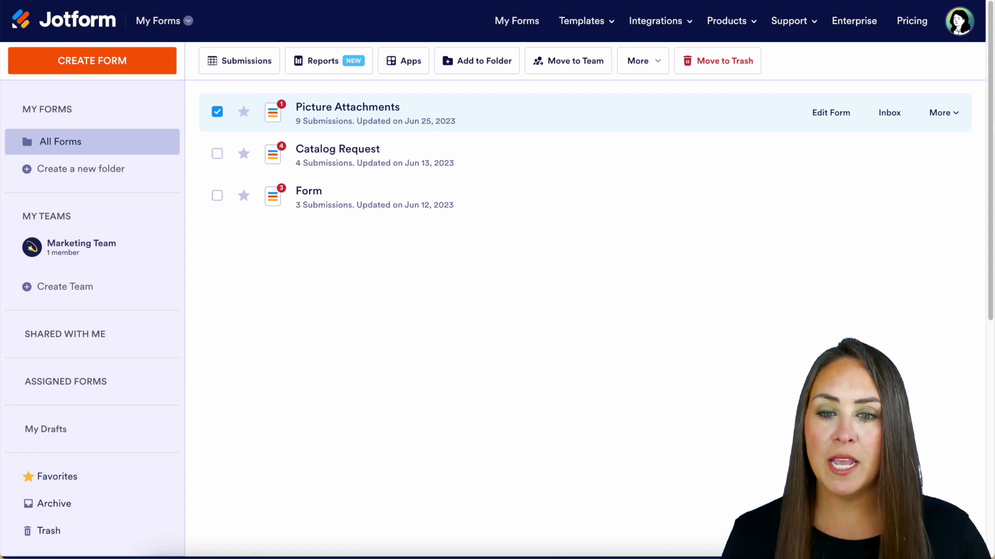
Open Publish > Assign Form for the Picture Attachments form and view its one shared user.
{"action": "left_click", "coordinate": [819, 114]}
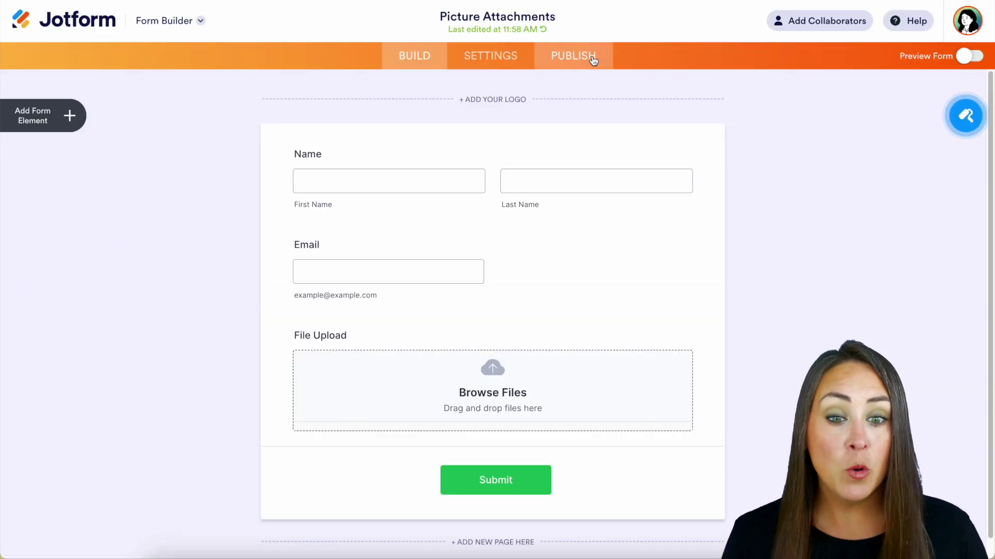
{"action": "left_click", "coordinate": [591, 61]}
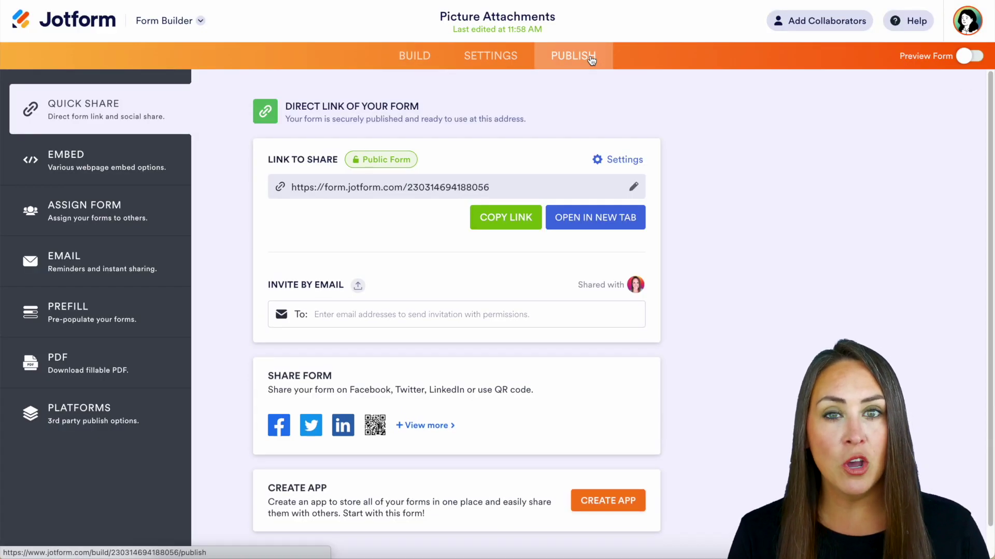
{"action": "left_click", "coordinate": [93, 205]}
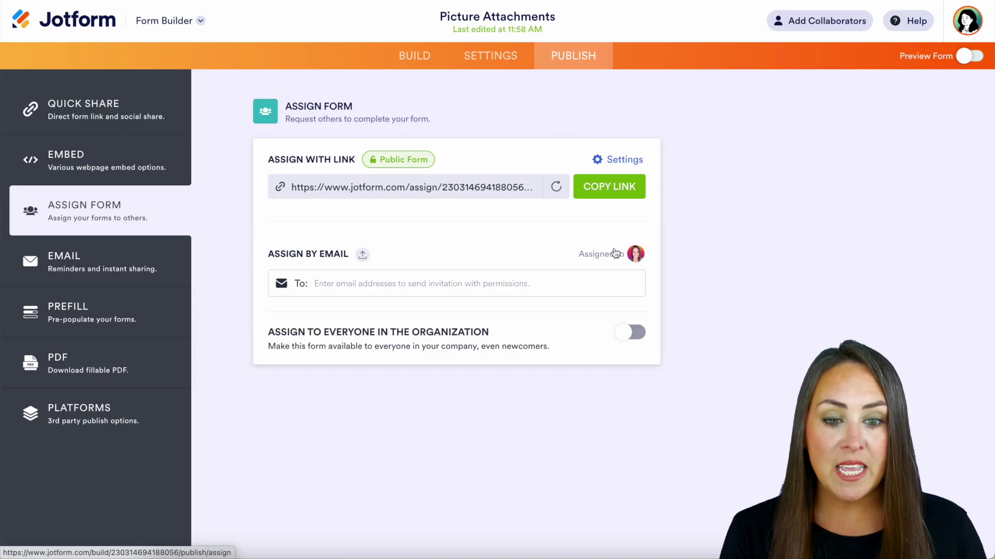
{"action": "mouse_move", "coordinate": [633, 256]}
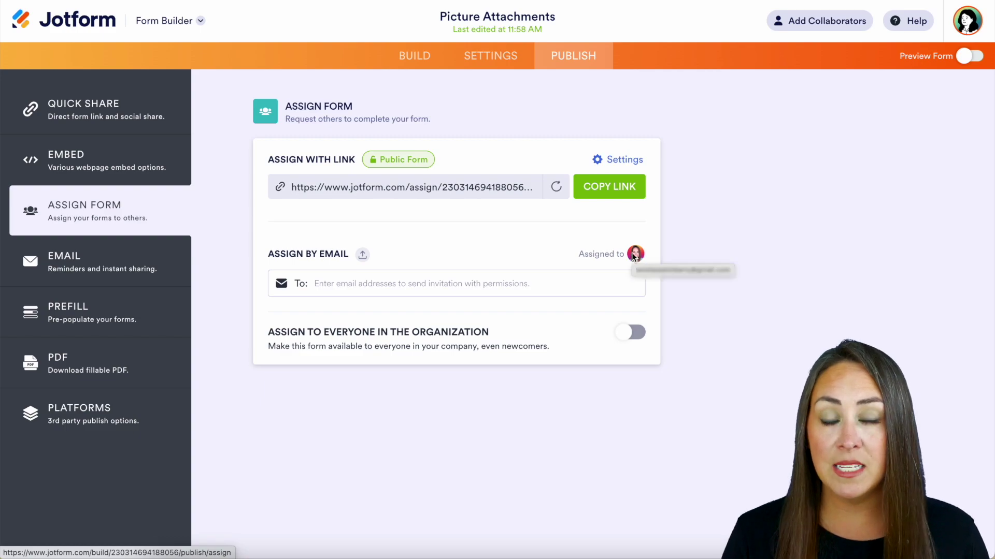
{"action": "left_click", "coordinate": [635, 255]}
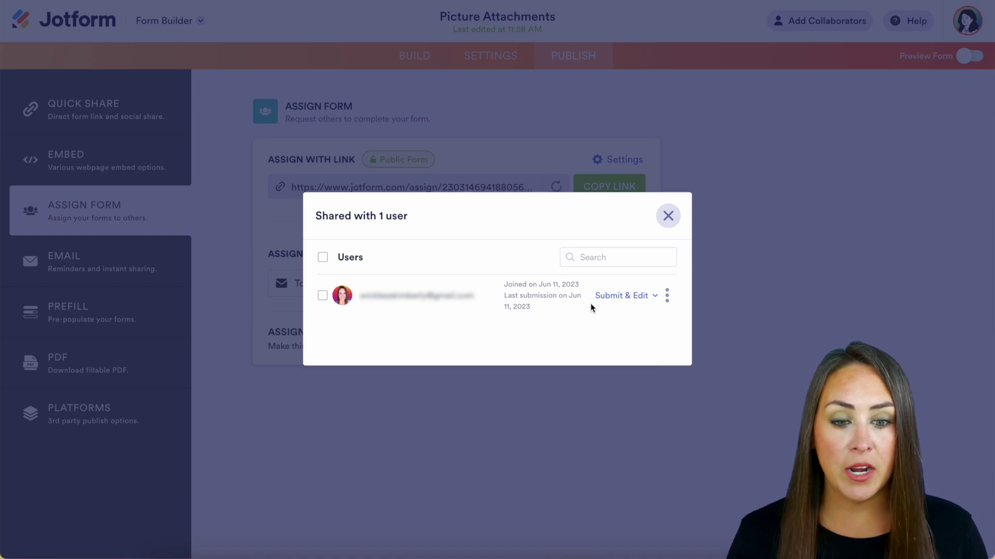
Show only the assigned user's submissions in the Inbox via View Submissions.
{"action": "left_click", "coordinate": [668, 298]}
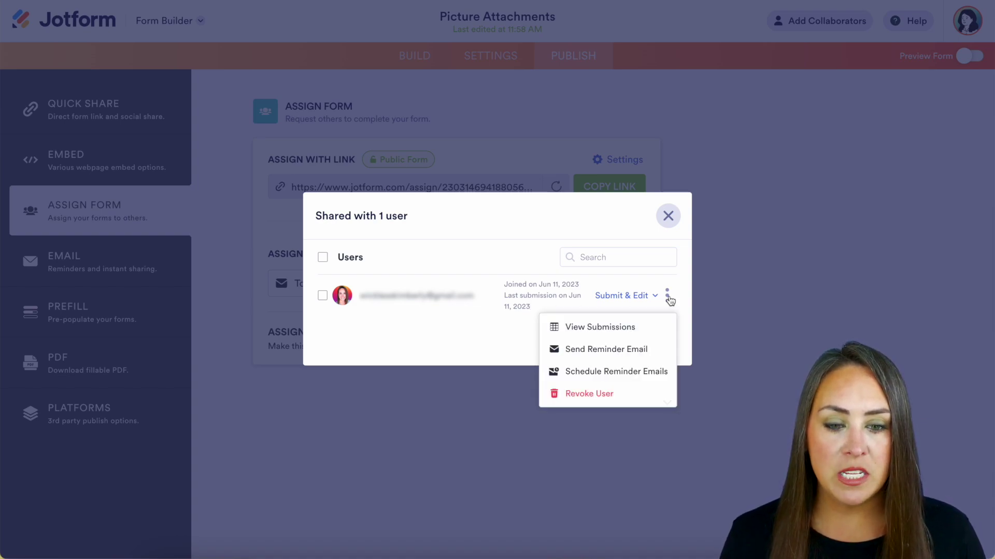
{"action": "left_click", "coordinate": [653, 330]}
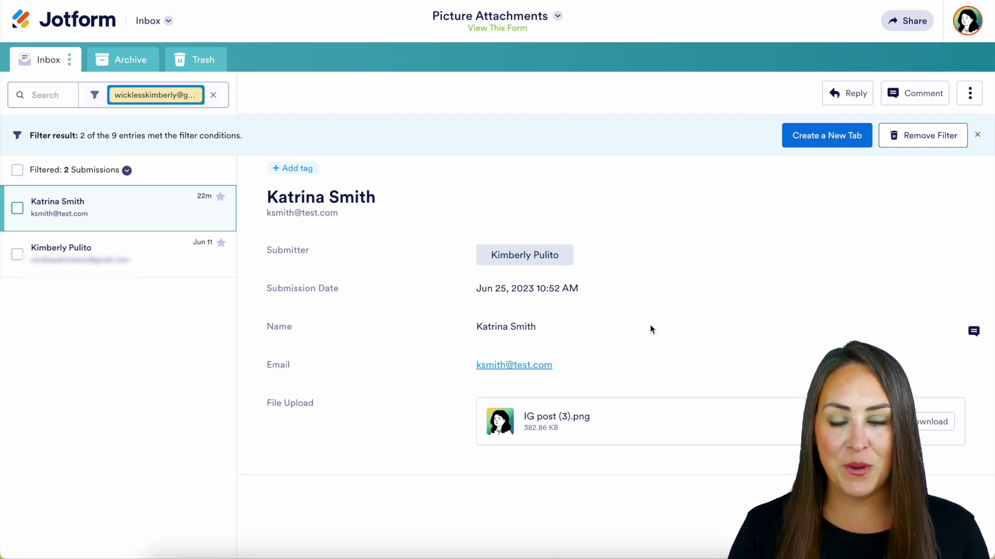
Switch the Picture Attachments submissions from Inbox to the Tables view.
{"action": "left_click", "coordinate": [169, 22]}
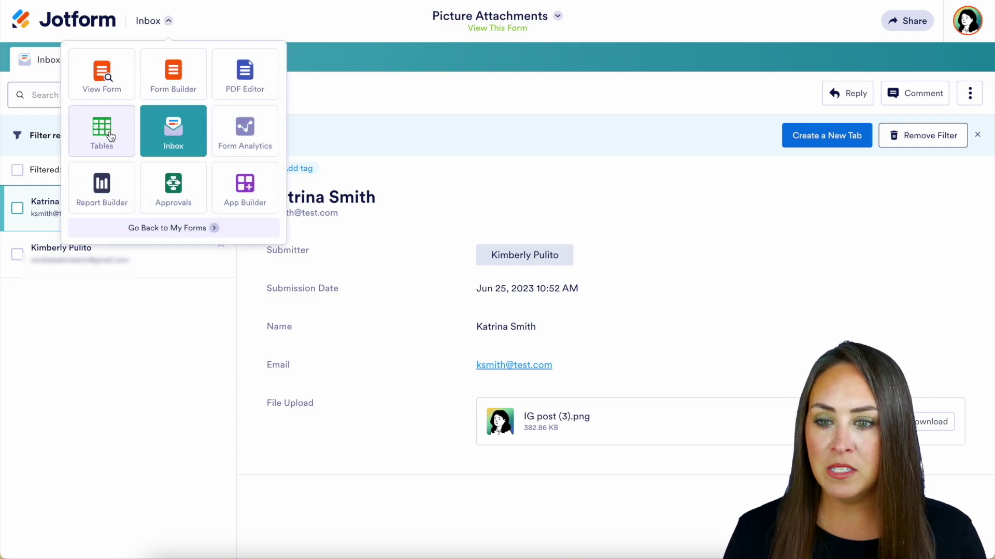
{"action": "left_click", "coordinate": [110, 136]}
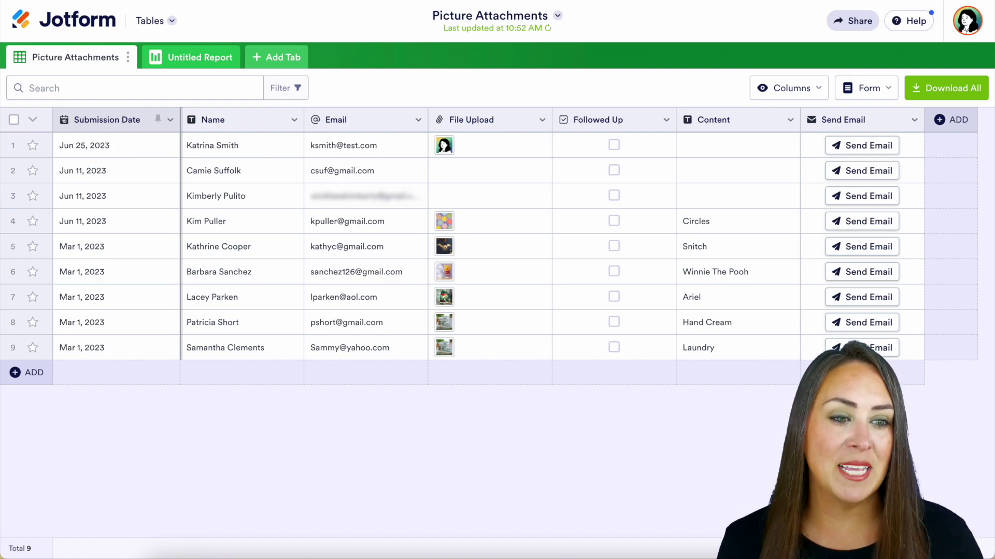
Review the Download All and table Download formats, then check the Jun 25, 2023 submission.
{"action": "left_click", "coordinate": [938, 97]}
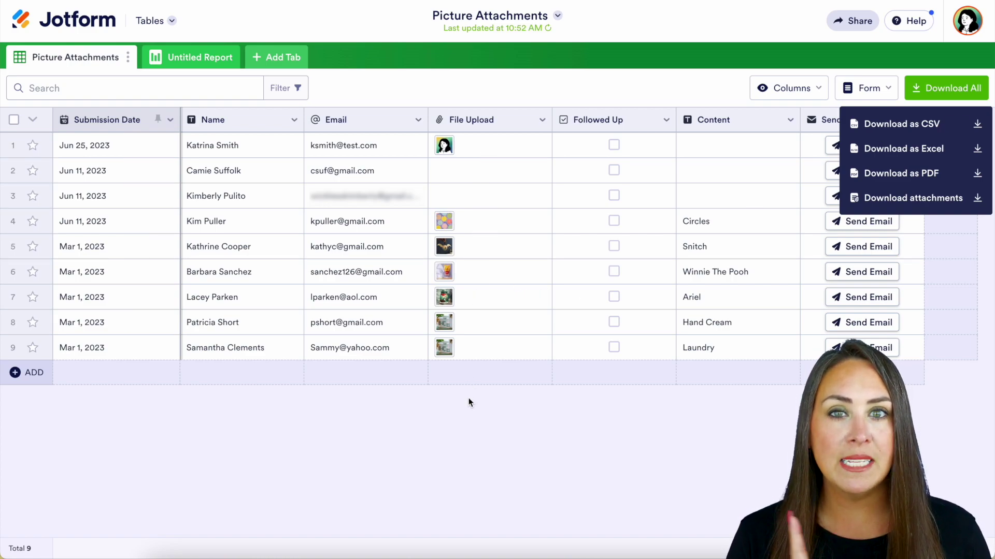
{"action": "left_click", "coordinate": [129, 62]}
{"action": "left_click", "coordinate": [129, 61]}
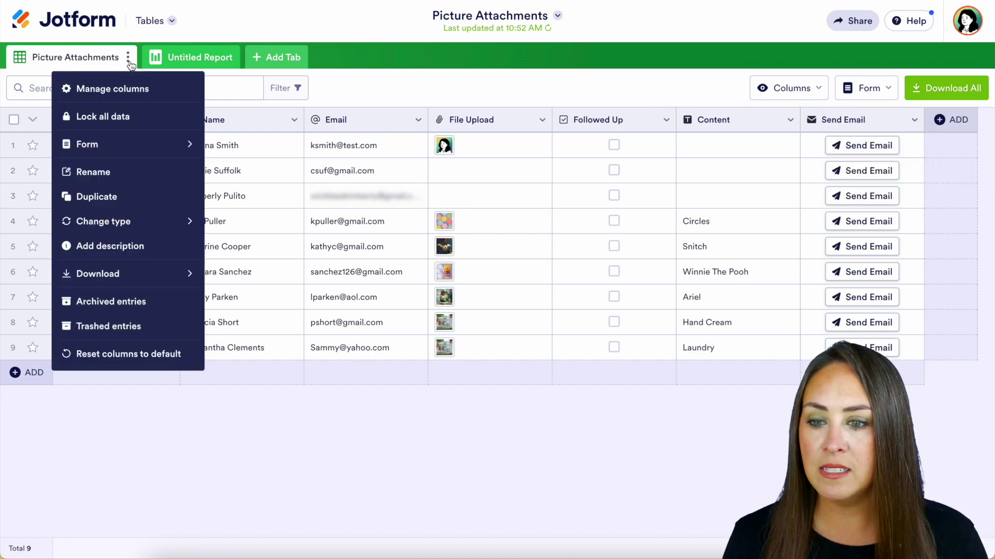
{"action": "mouse_move", "coordinate": [167, 272]}
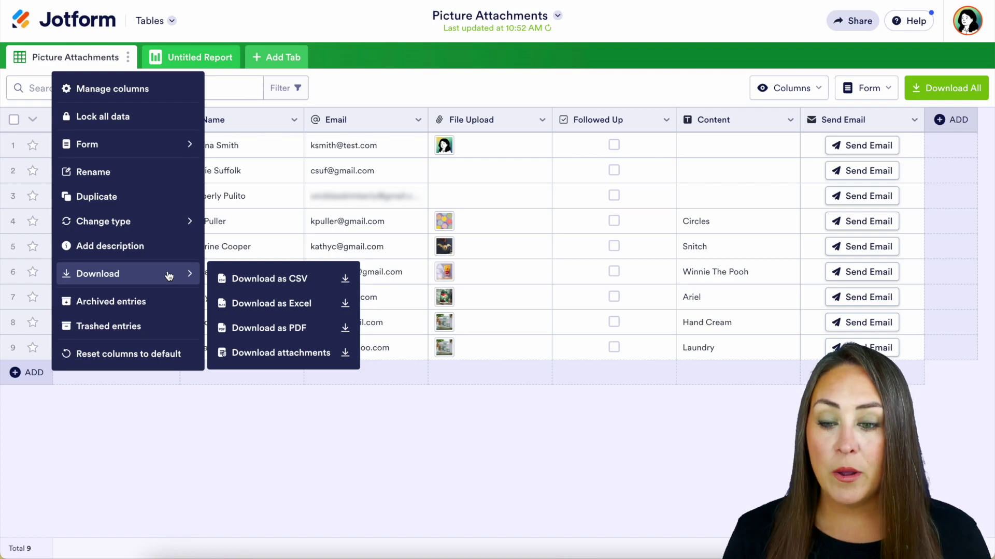
{"action": "left_click", "coordinate": [161, 433]}
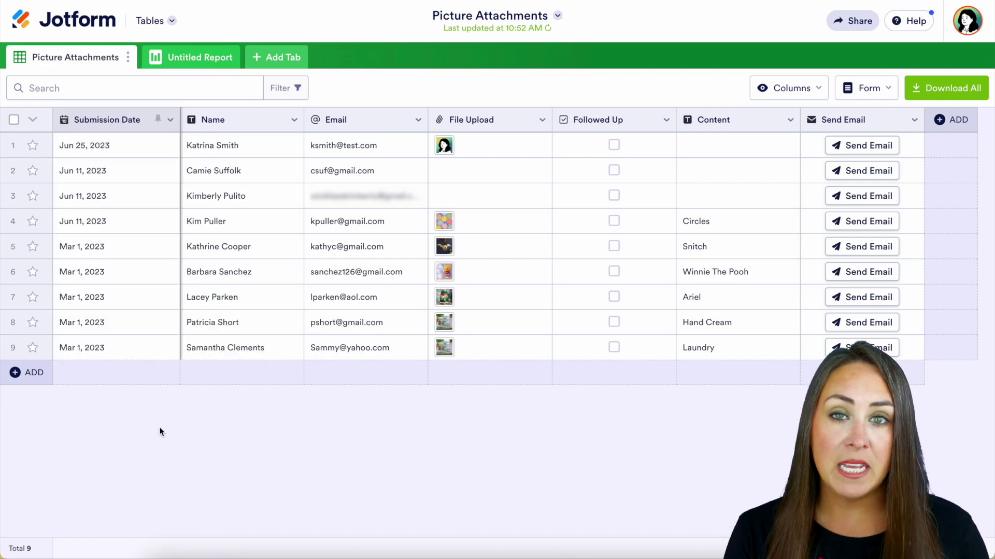
{"action": "left_click", "coordinate": [14, 146]}
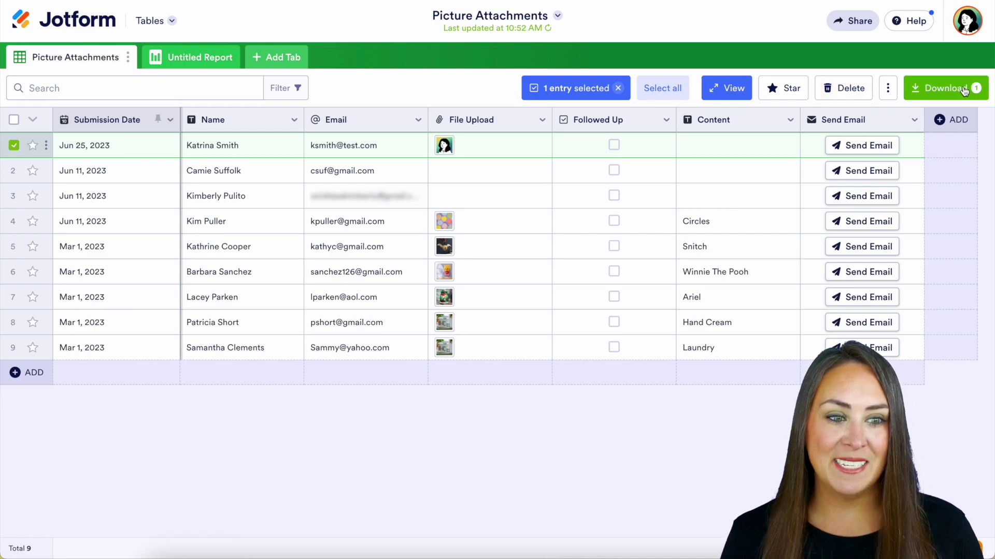
Review the first submission's Download options, then bring up the table's Share dialog.
{"action": "left_click", "coordinate": [47, 146]}
{"action": "mouse_move", "coordinate": [75, 276]}
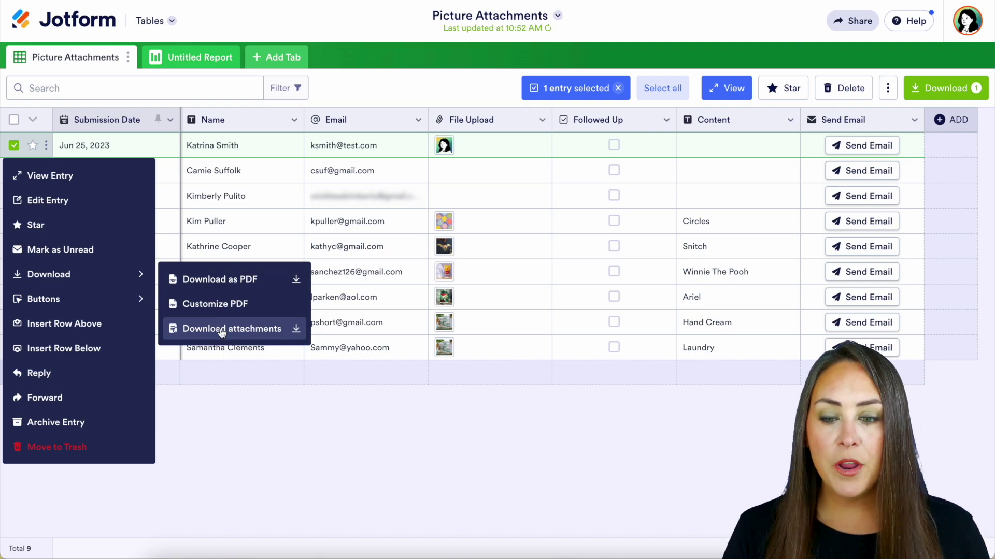
{"action": "left_click", "coordinate": [279, 440]}
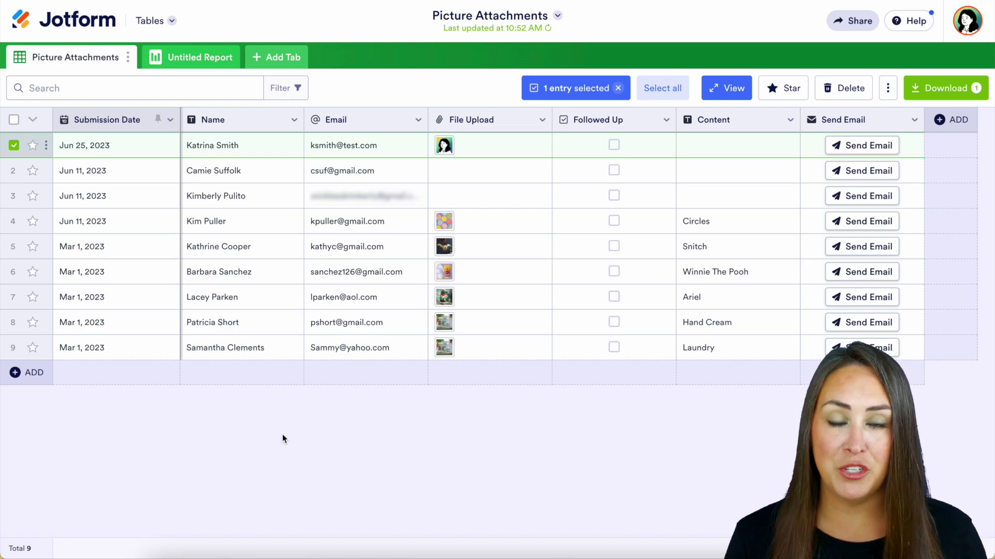
{"action": "left_click", "coordinate": [843, 25]}
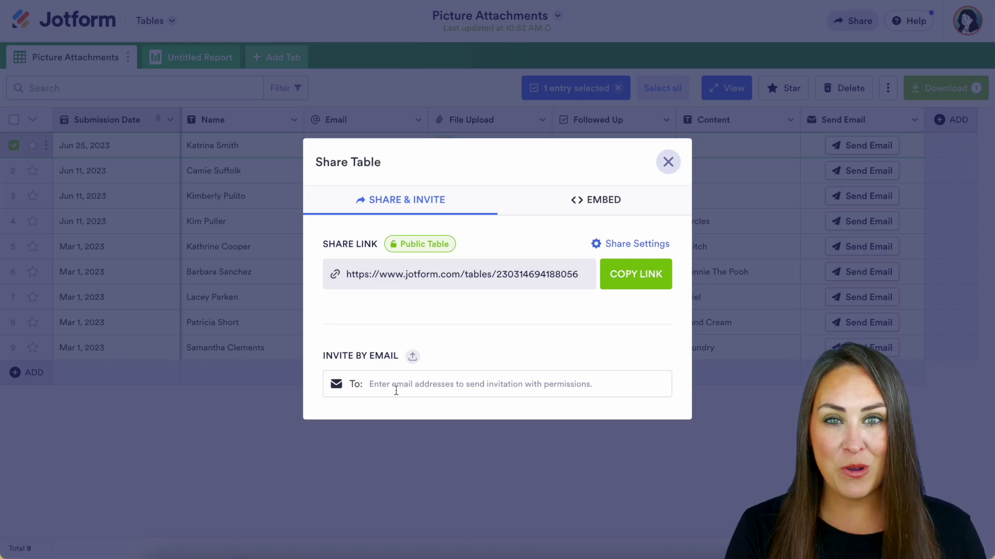
View the table's embed code in Share Table, then close the dialog.
{"action": "left_click", "coordinate": [604, 199]}
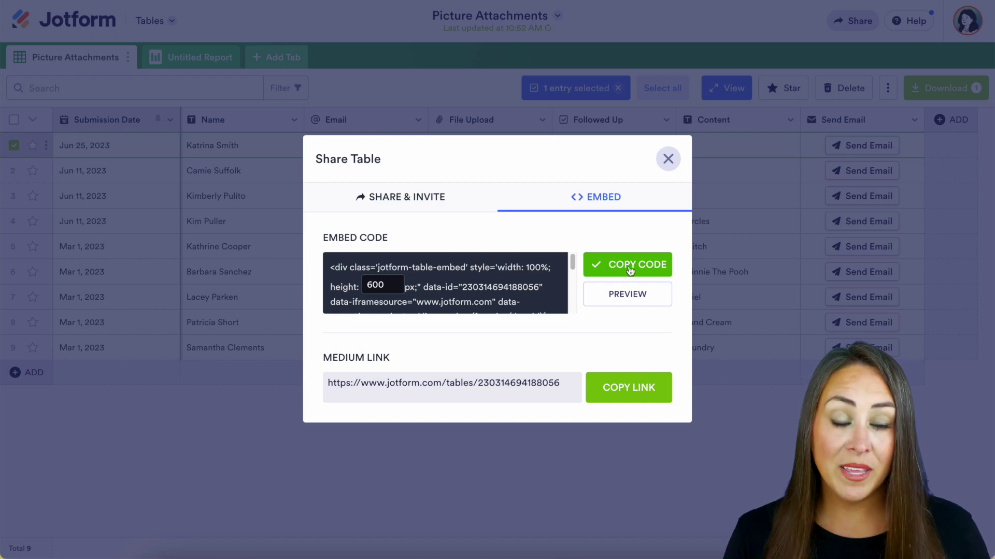
{"action": "left_click", "coordinate": [671, 156]}
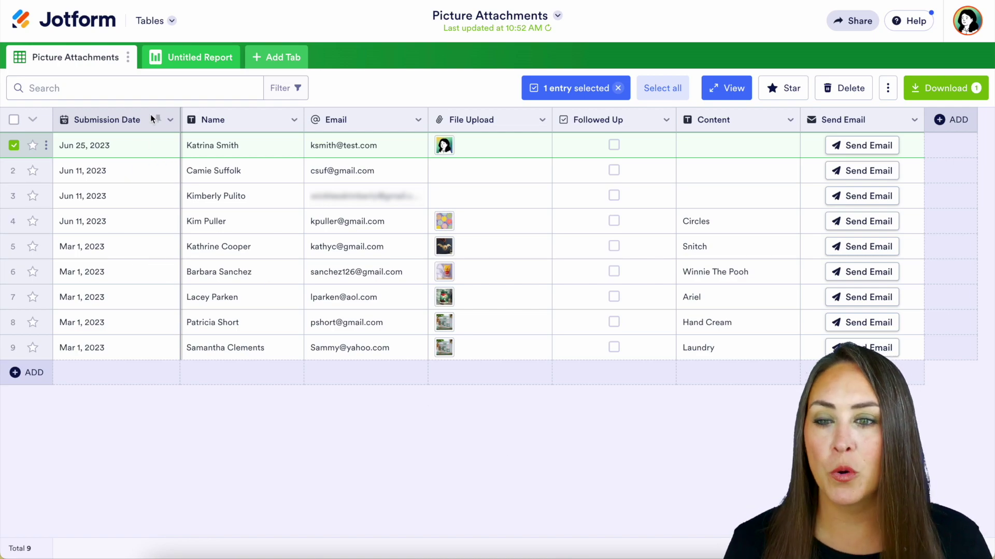
Create an Extended Report named 'Report' in Report Builder.
{"action": "left_click", "coordinate": [165, 19]}
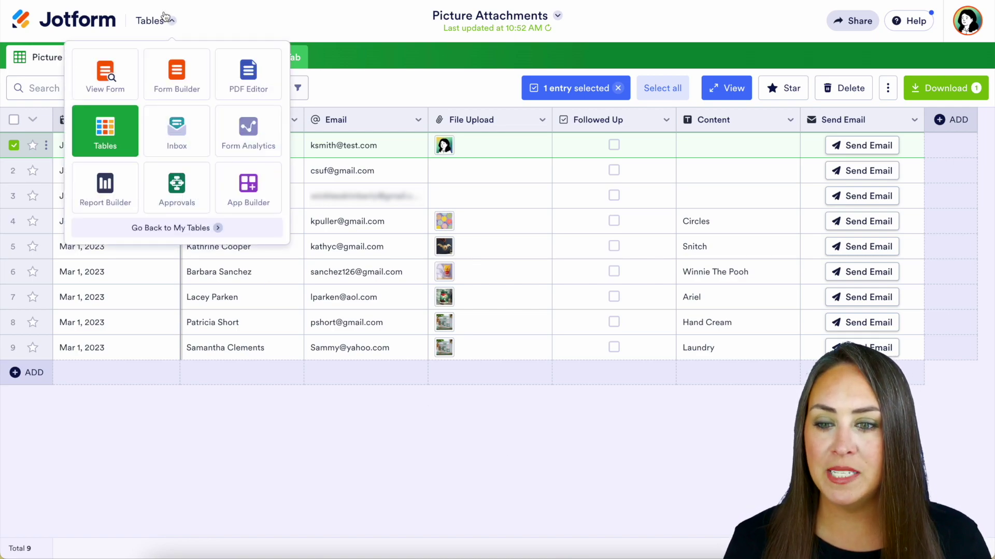
{"action": "left_click", "coordinate": [93, 189]}
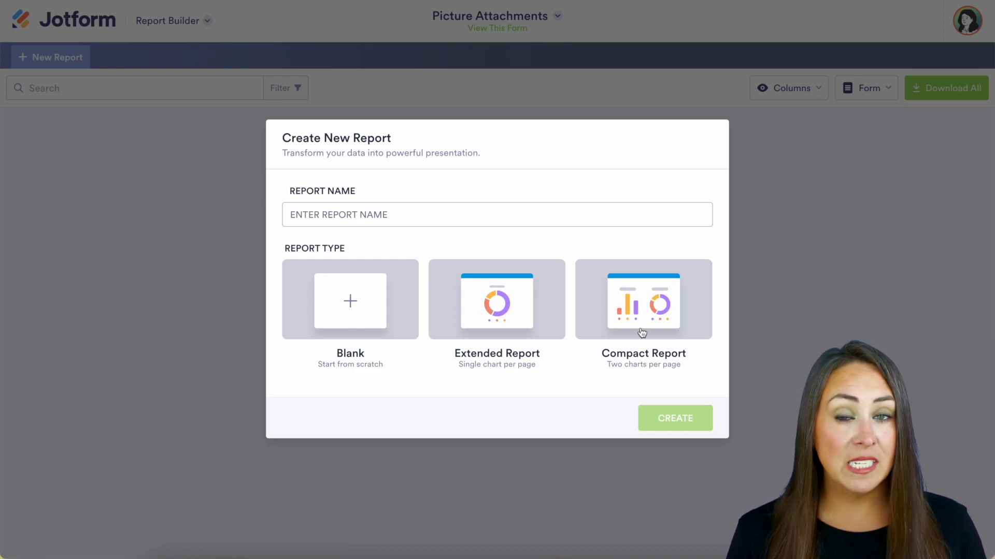
{"action": "left_click", "coordinate": [489, 328]}
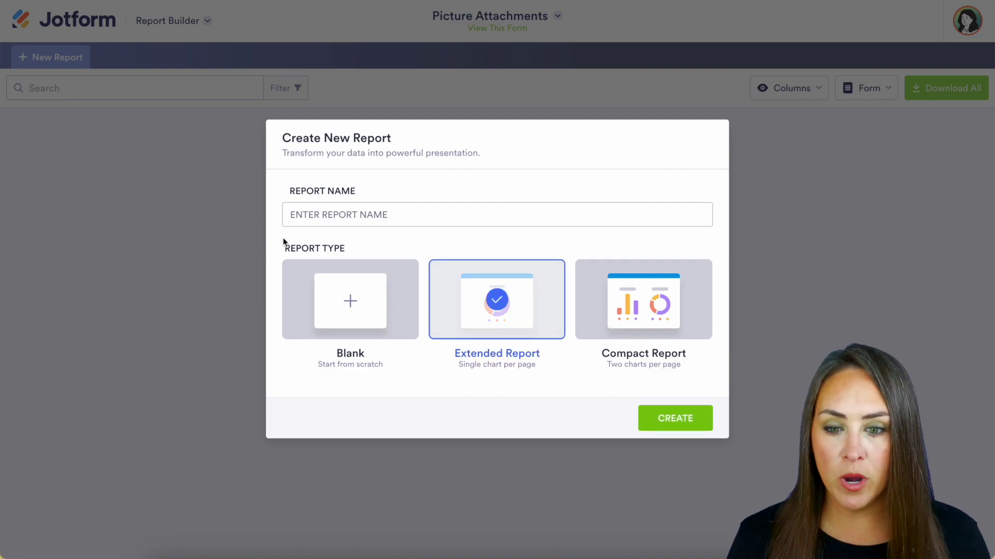
{"action": "left_click", "coordinate": [317, 220]}
{"action": "type", "text": "port"}
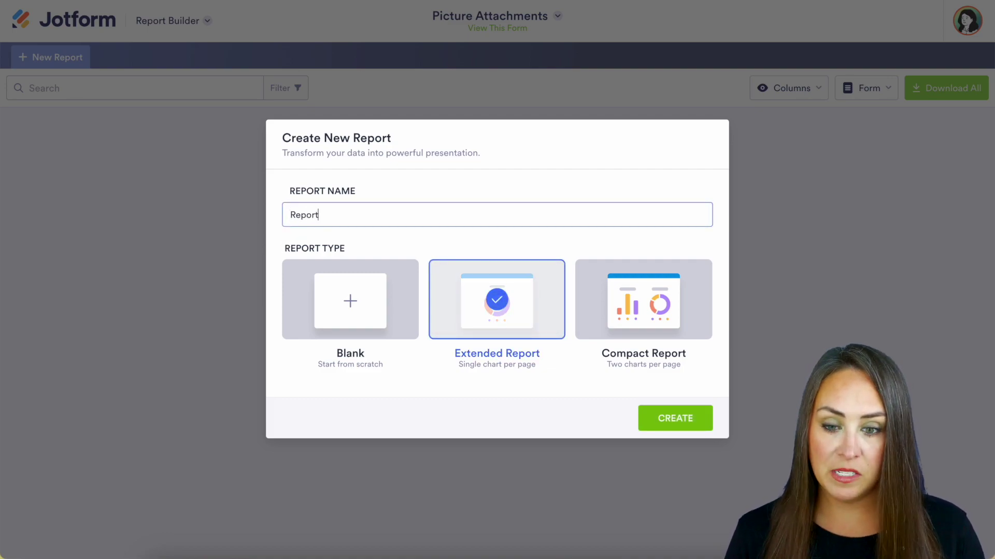
{"action": "left_click", "coordinate": [683, 418]}
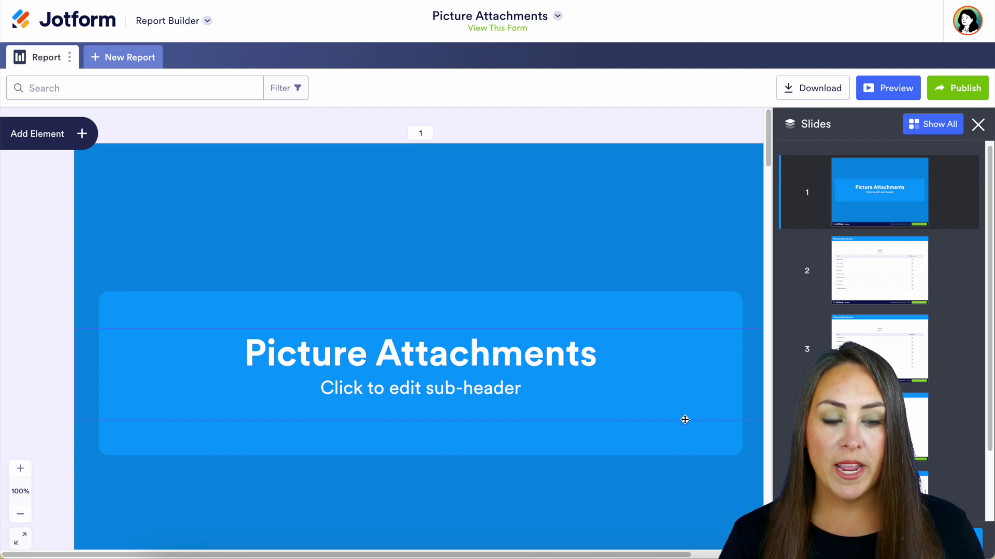
Step through report slides 2 to 5, then show the elements that can be added.
{"action": "scroll", "coordinate": [880, 270], "scroll_direction": "down", "scroll_amount": 2}
{"action": "left_click", "coordinate": [873, 153]}
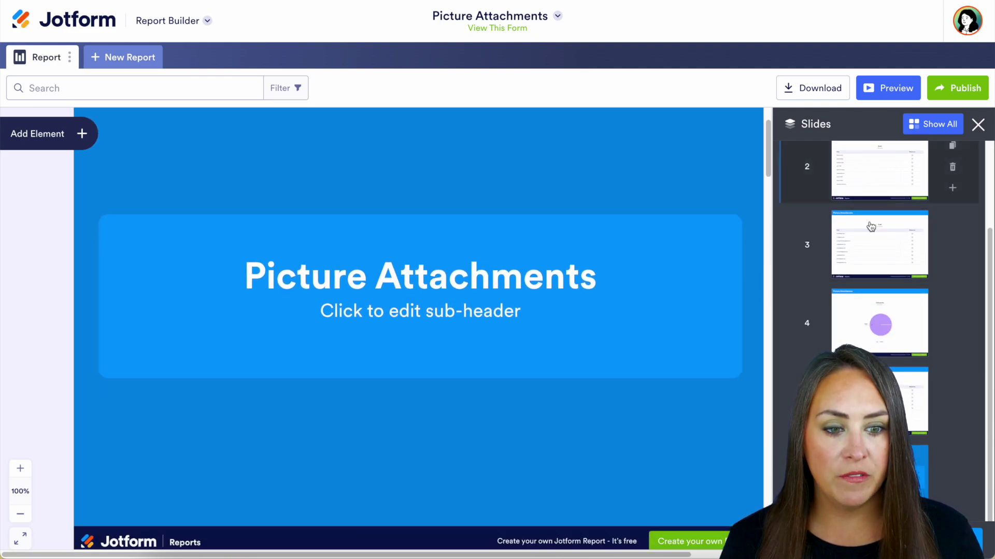
{"action": "left_click", "coordinate": [869, 255]}
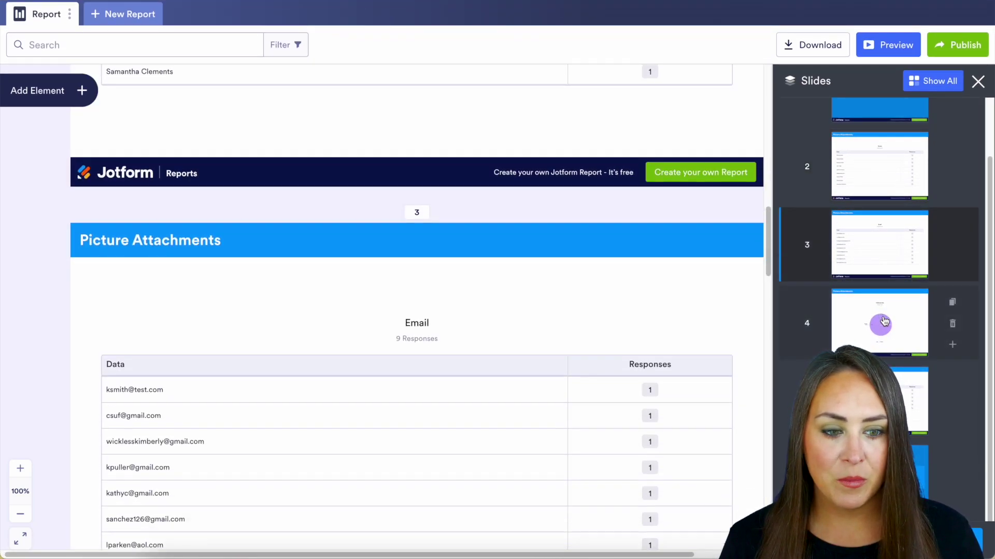
{"action": "left_click", "coordinate": [884, 321]}
{"action": "left_click", "coordinate": [881, 399]}
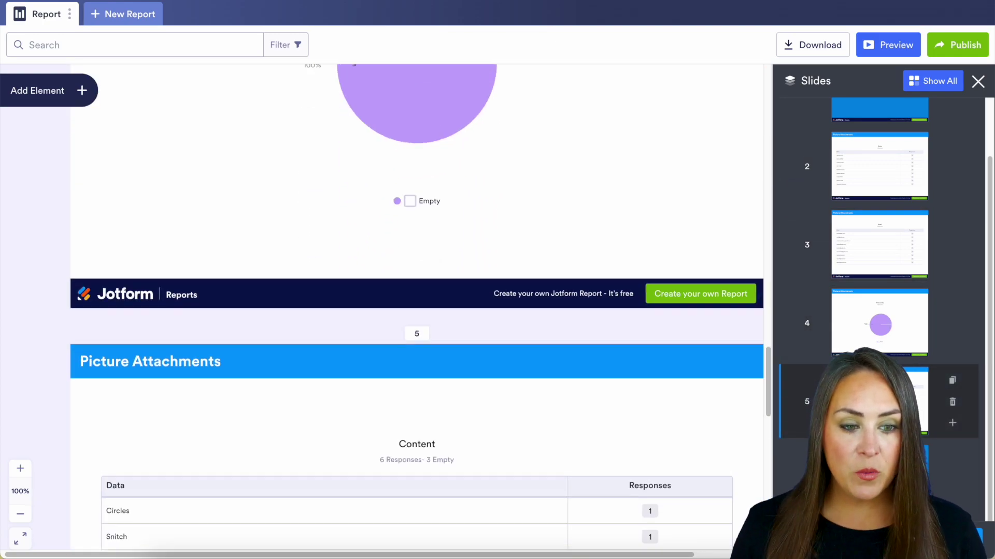
{"action": "left_click", "coordinate": [79, 91]}
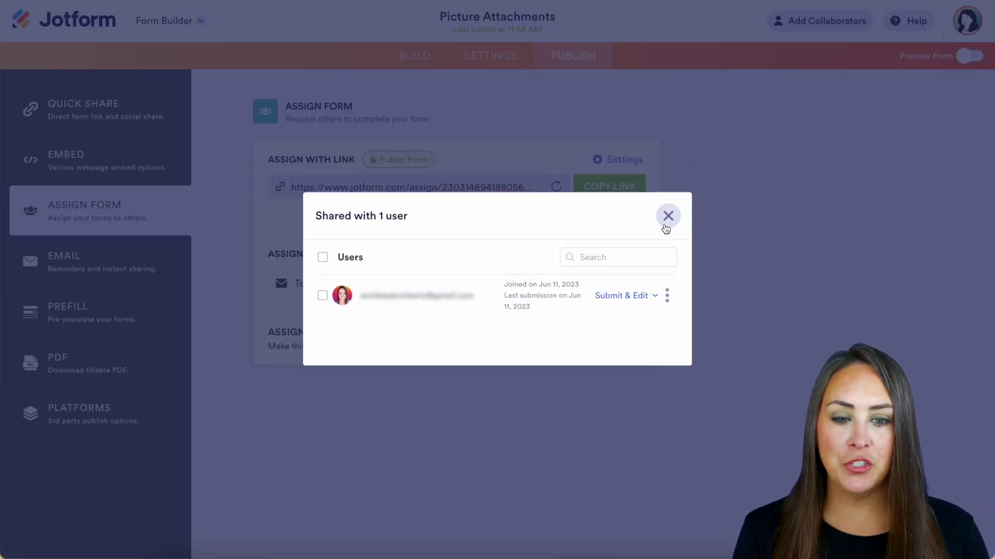
Close the shared-users list and show the form's Settings > Emails list.
{"action": "left_click", "coordinate": [668, 217]}
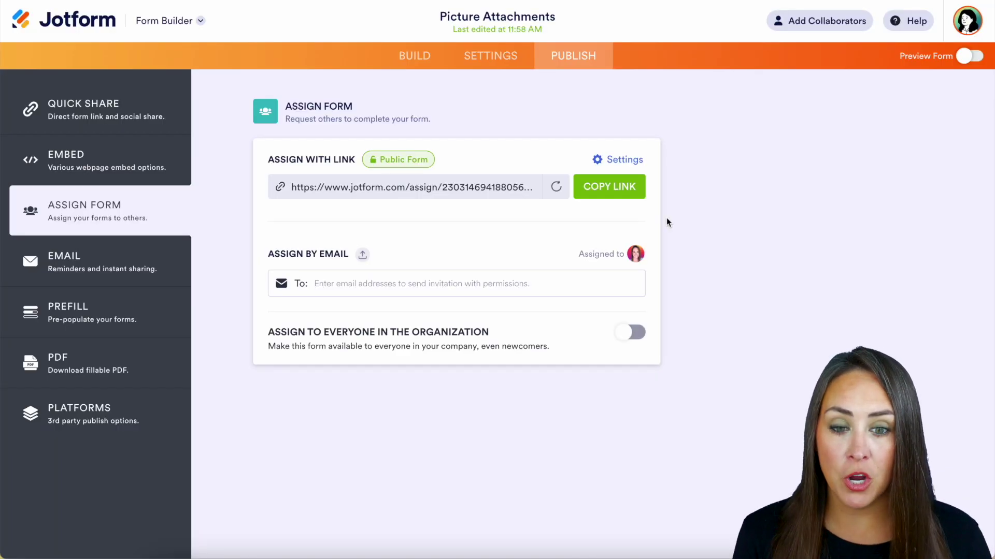
{"action": "left_click", "coordinate": [495, 57]}
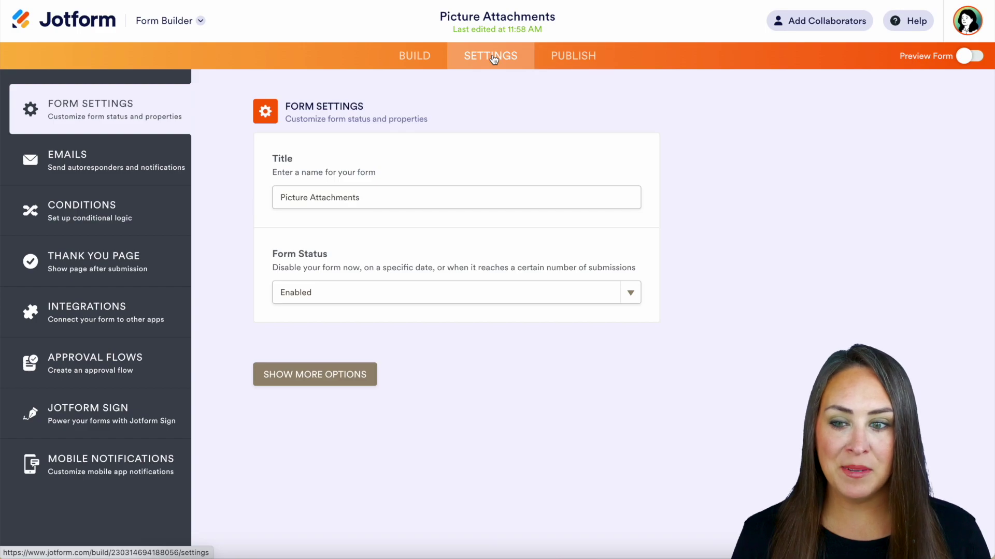
{"action": "left_click", "coordinate": [76, 168]}
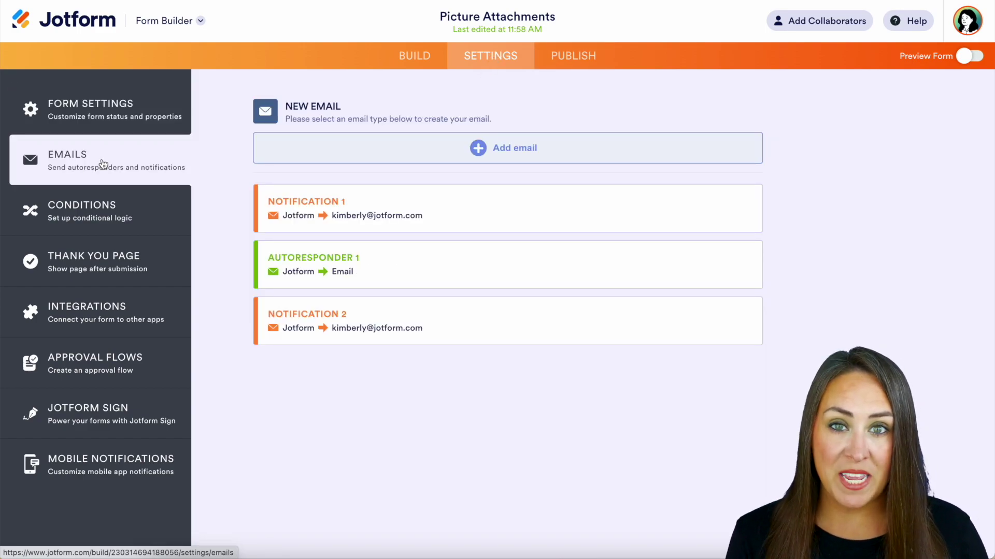
{"action": "mouse_move", "coordinate": [389, 273]}
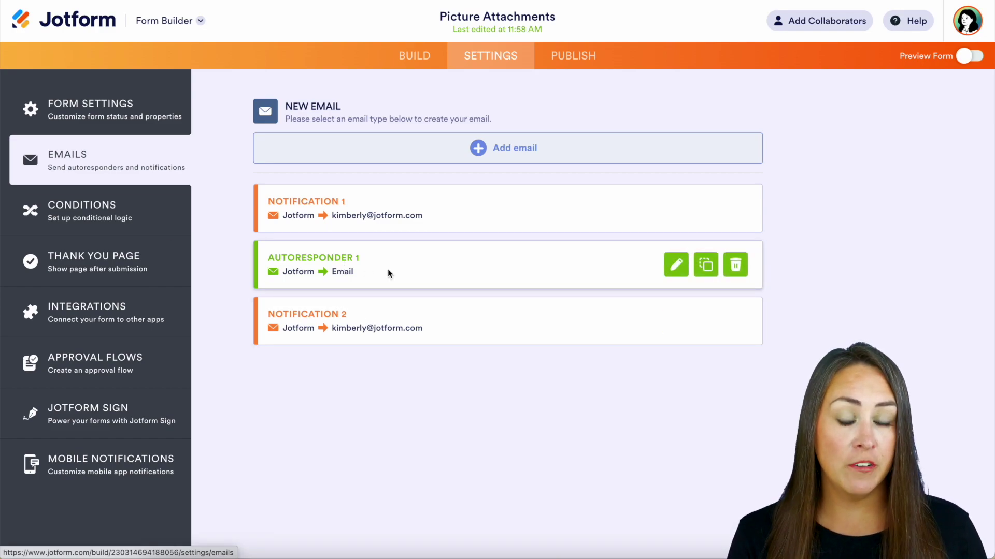
In Autoresponder 1's Advanced settings, enable Attach PDF (New Document 1) and PDF password protection.
{"action": "left_click", "coordinate": [676, 265]}
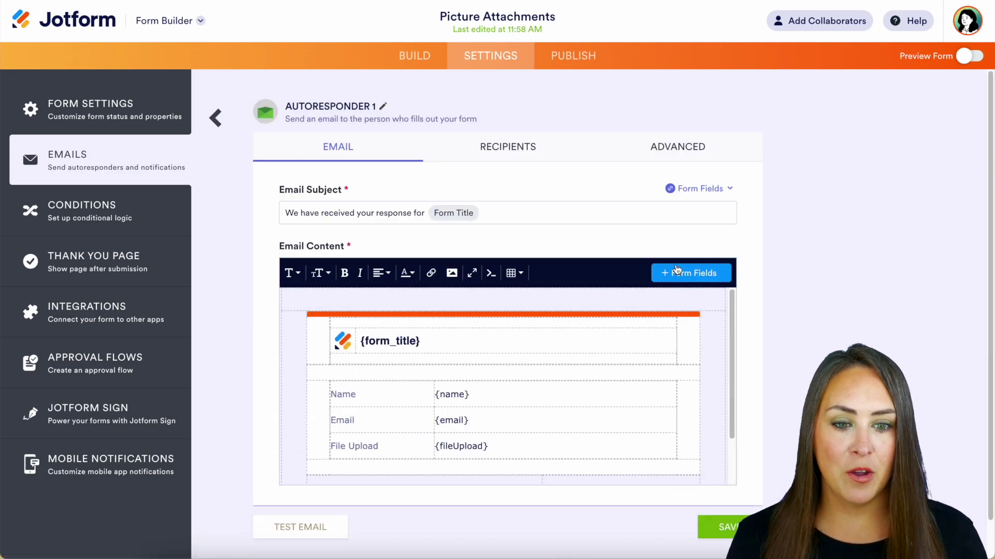
{"action": "left_click", "coordinate": [663, 149]}
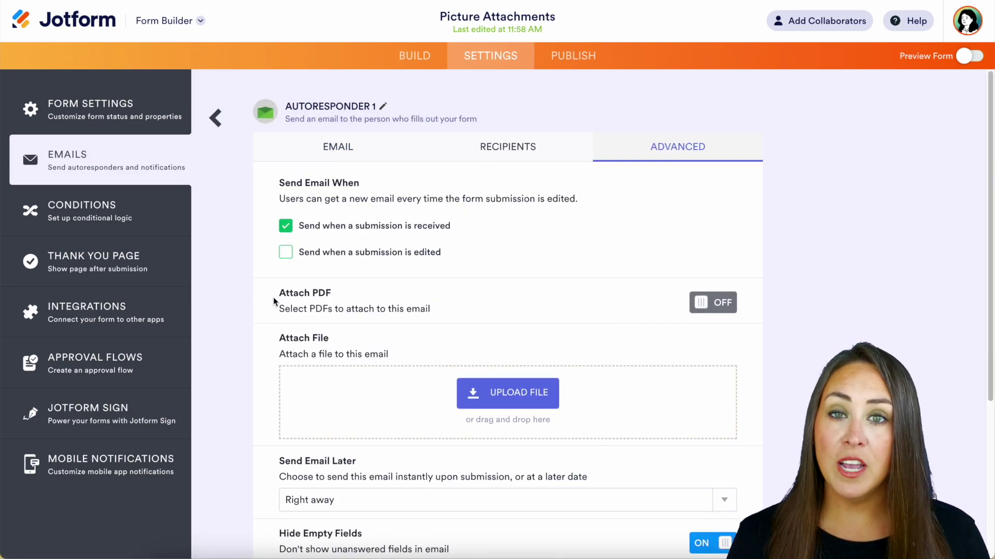
{"action": "left_click", "coordinate": [722, 308]}
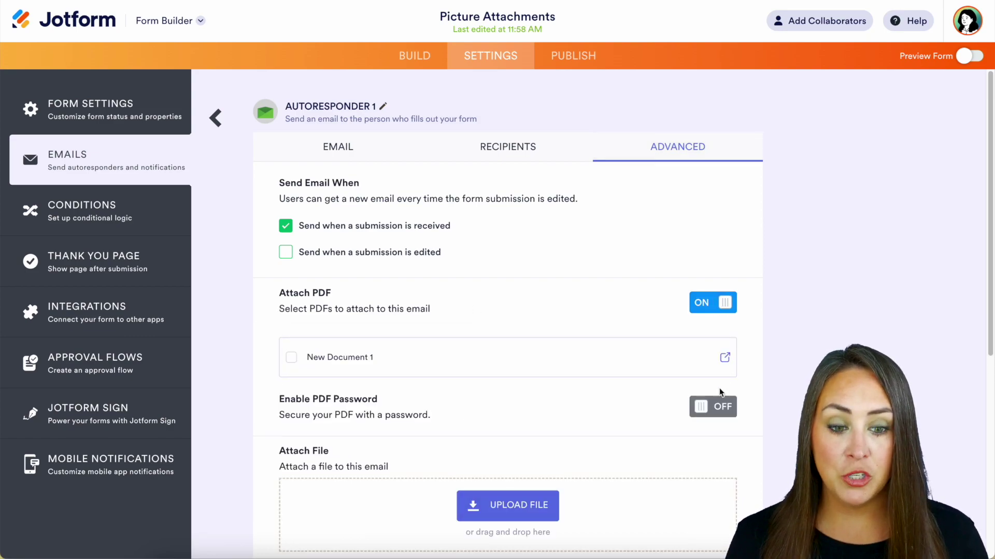
{"action": "left_click", "coordinate": [713, 412]}
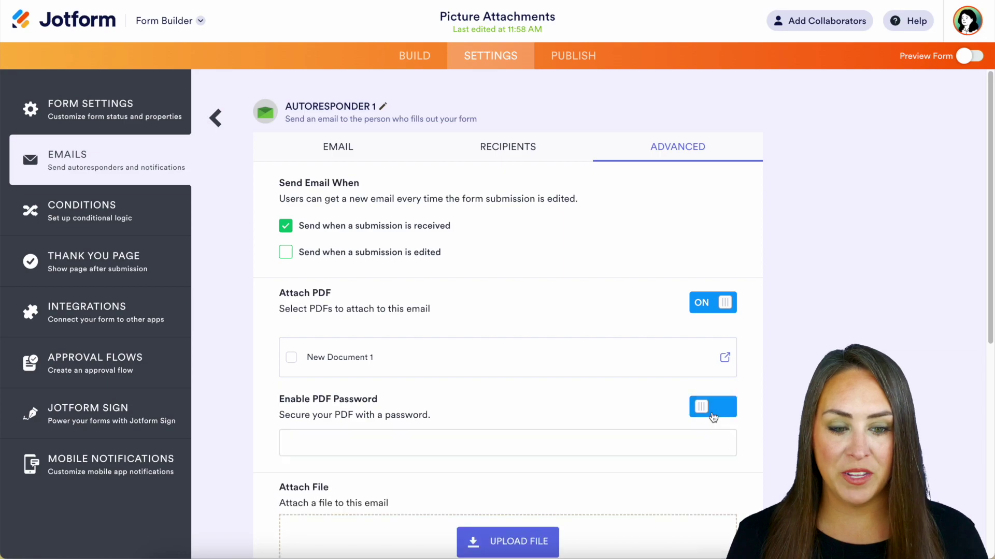
{"action": "scroll", "coordinate": [673, 409], "scroll_direction": "down", "scroll_amount": 2}
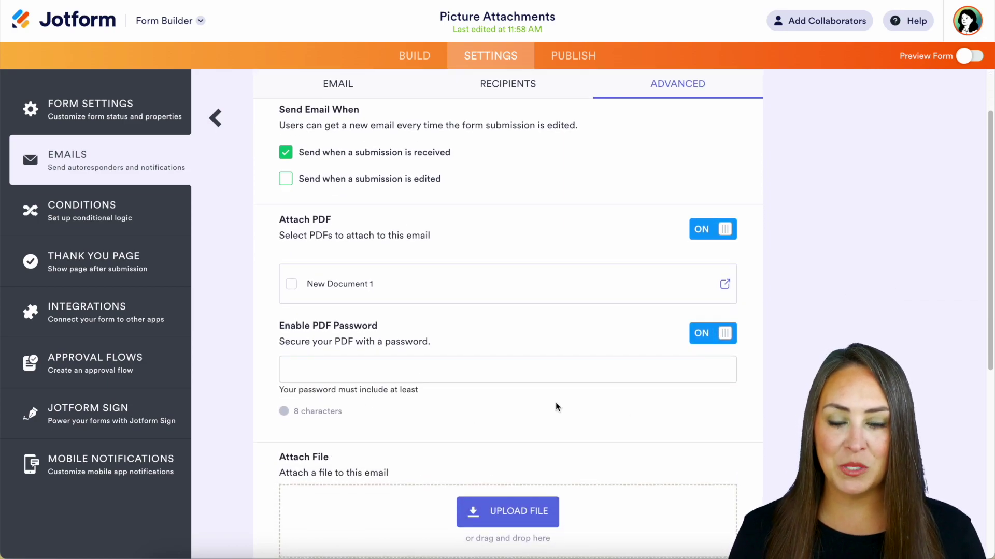